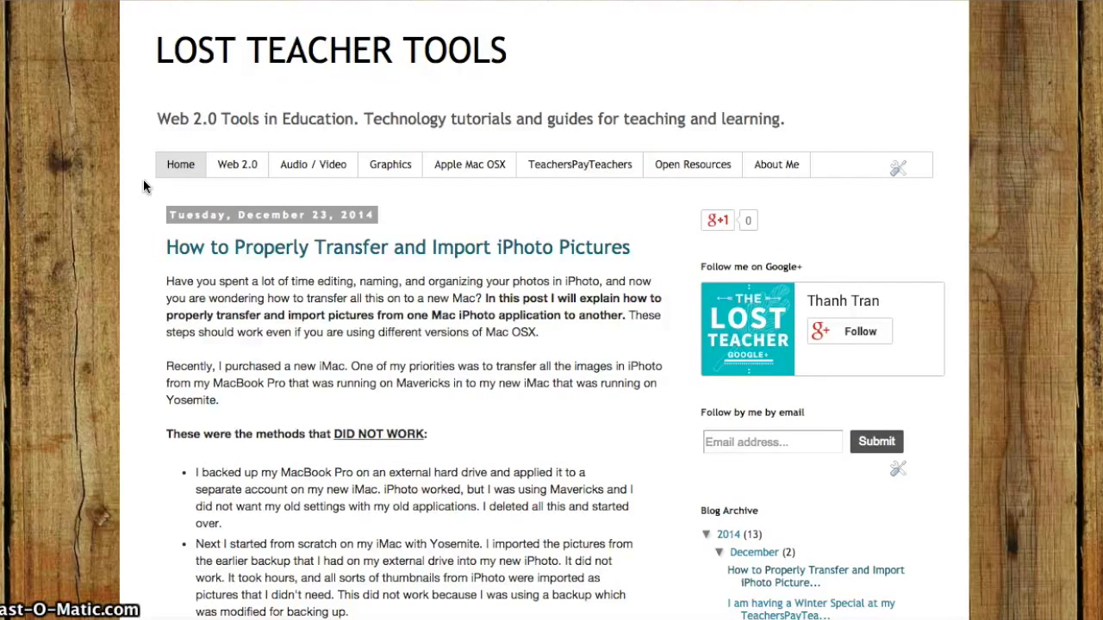
# - View the blog's About Me page, and browse the posts on its Home page
pyautogui.click(781, 175)
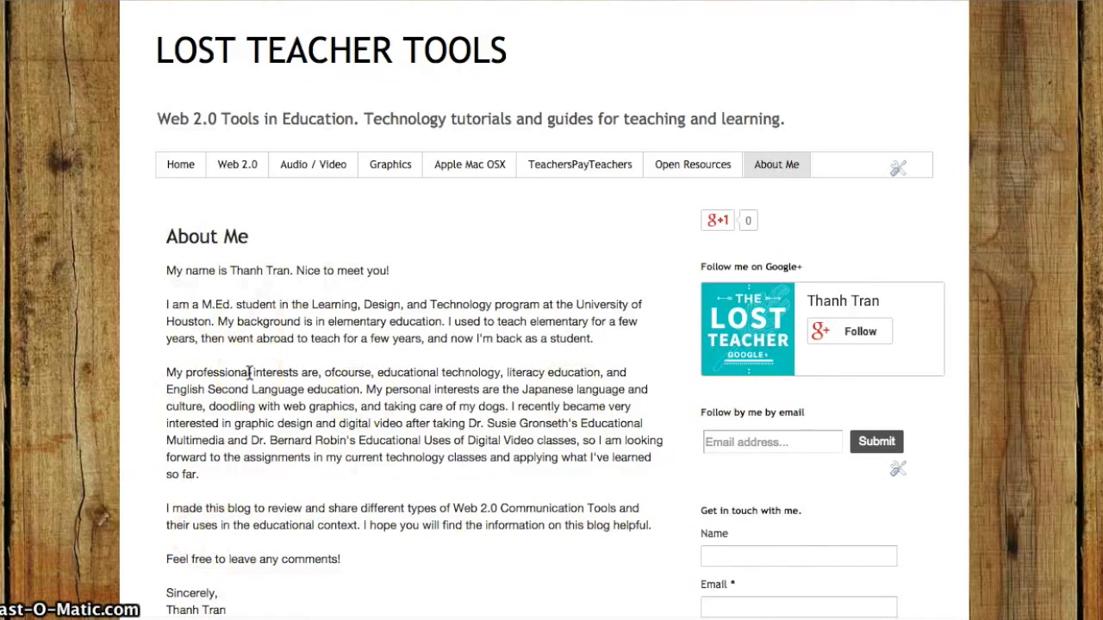
pyautogui.click(180, 167)
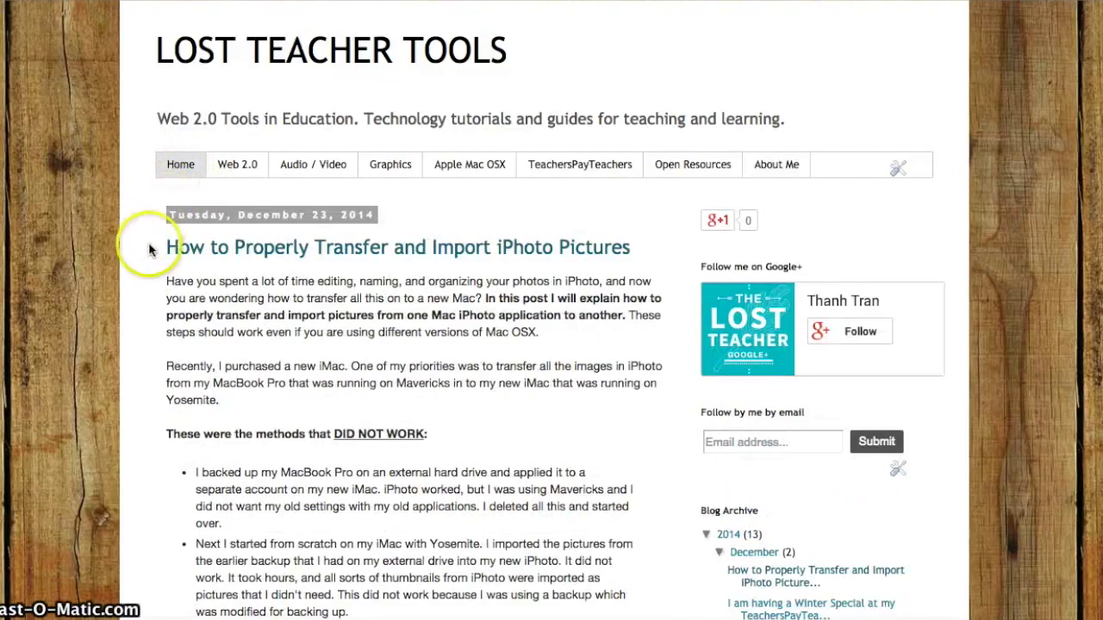
pyautogui.scroll(-10, 144, 294)
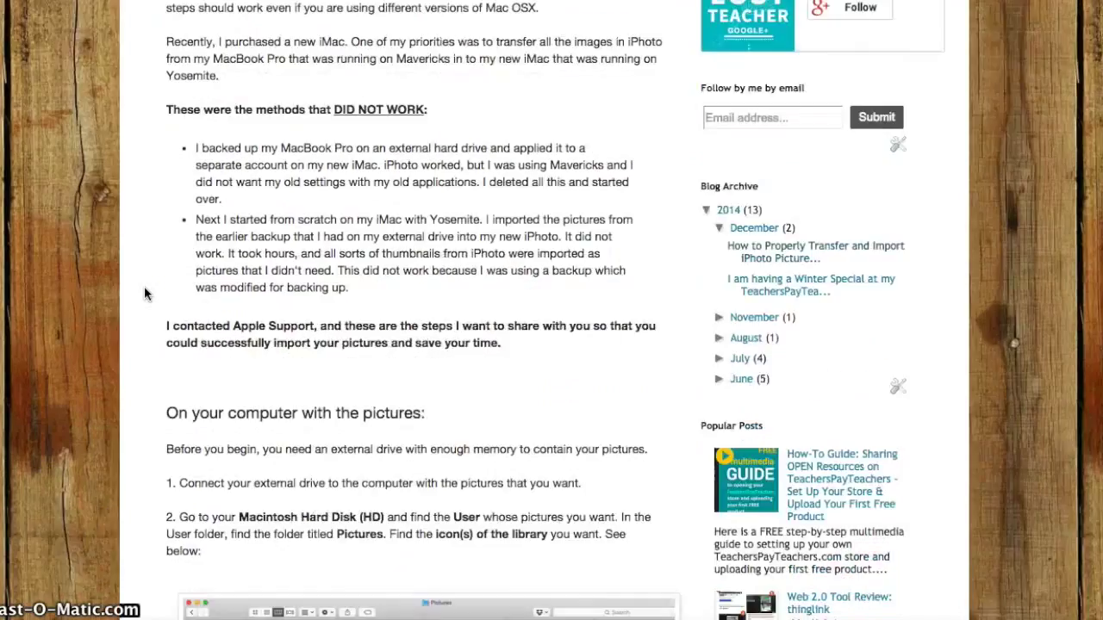
pyautogui.scroll(-20, 144, 294)
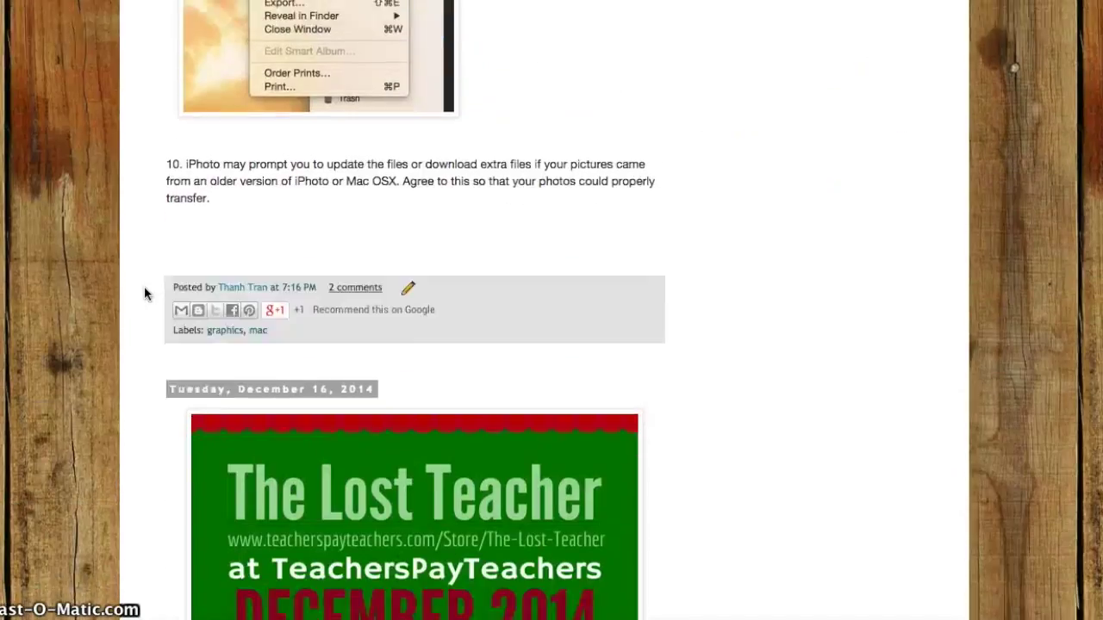
pyautogui.scroll(5, 144, 294)
pyautogui.scroll(20, 144, 294)
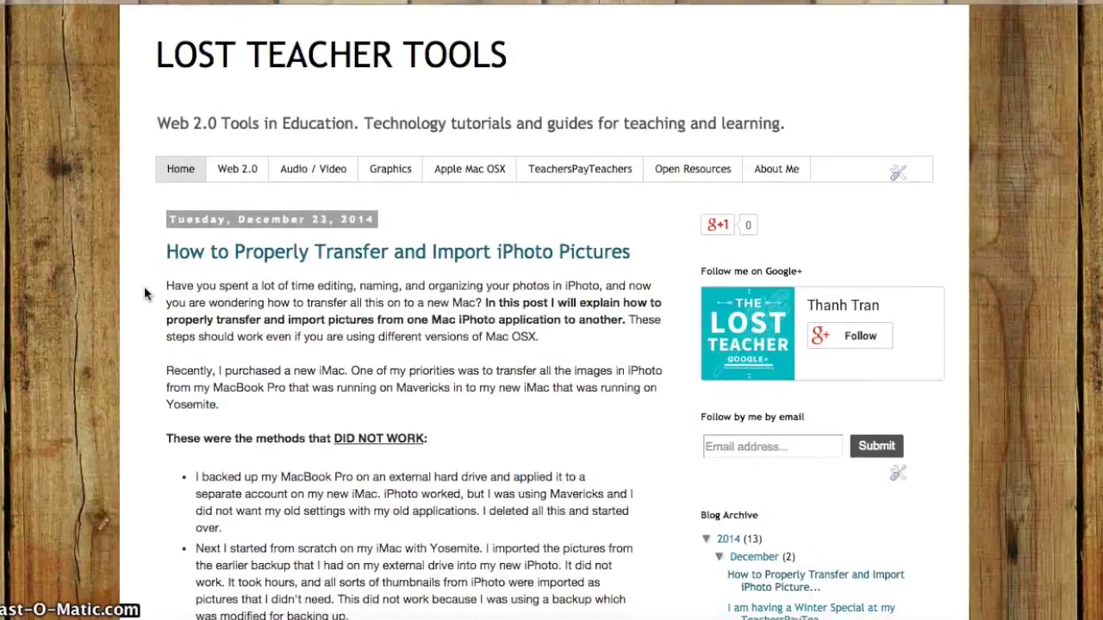
pyautogui.click(146, 243)
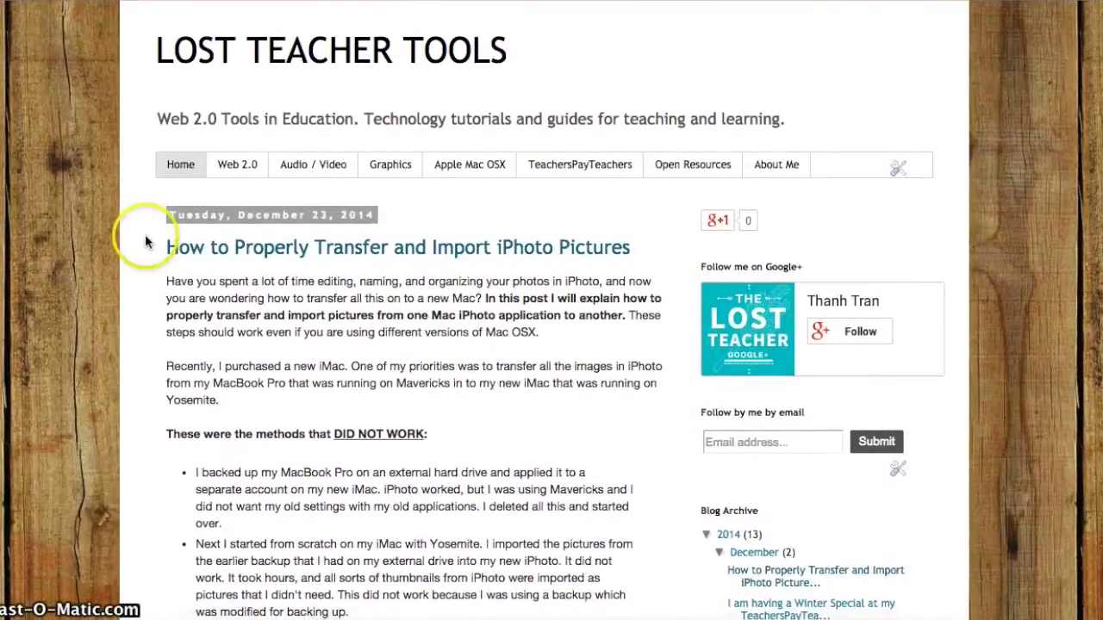
# - Look through the posts collected under the blog's Web 2.0 page
pyautogui.click(256, 173)
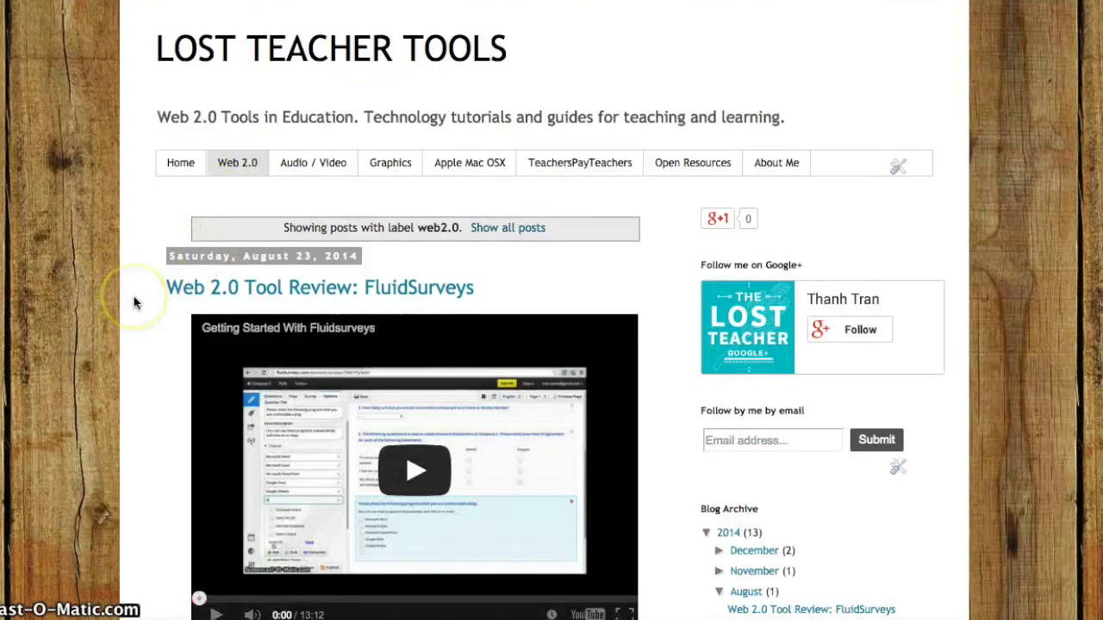
pyautogui.scroll(-5, 131, 303)
pyautogui.scroll(-15, 133, 302)
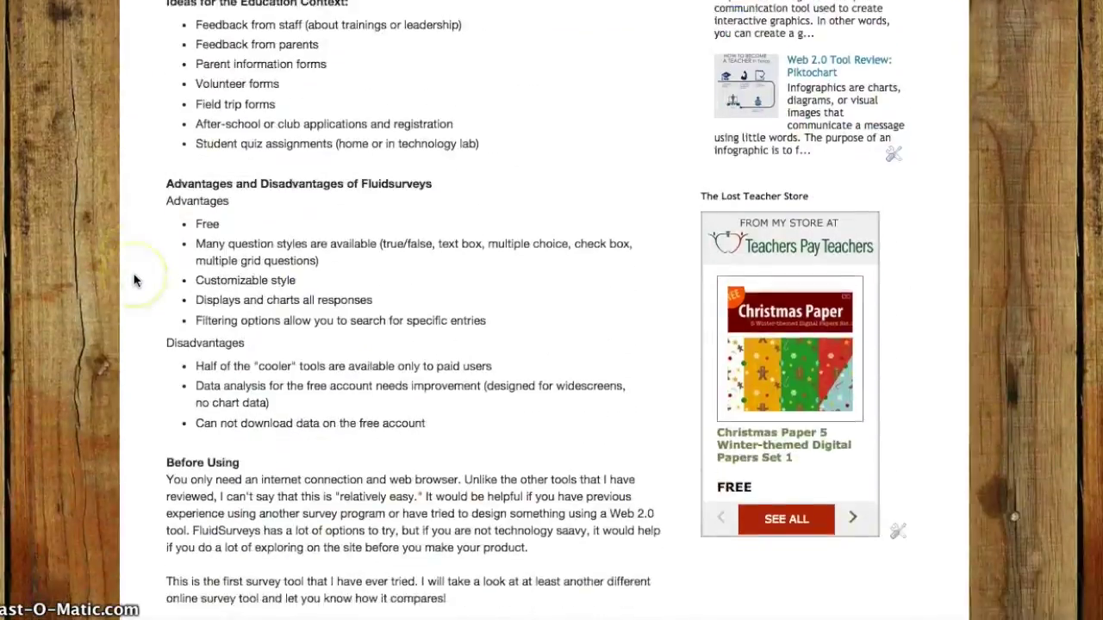
pyautogui.scroll(-11, 134, 280)
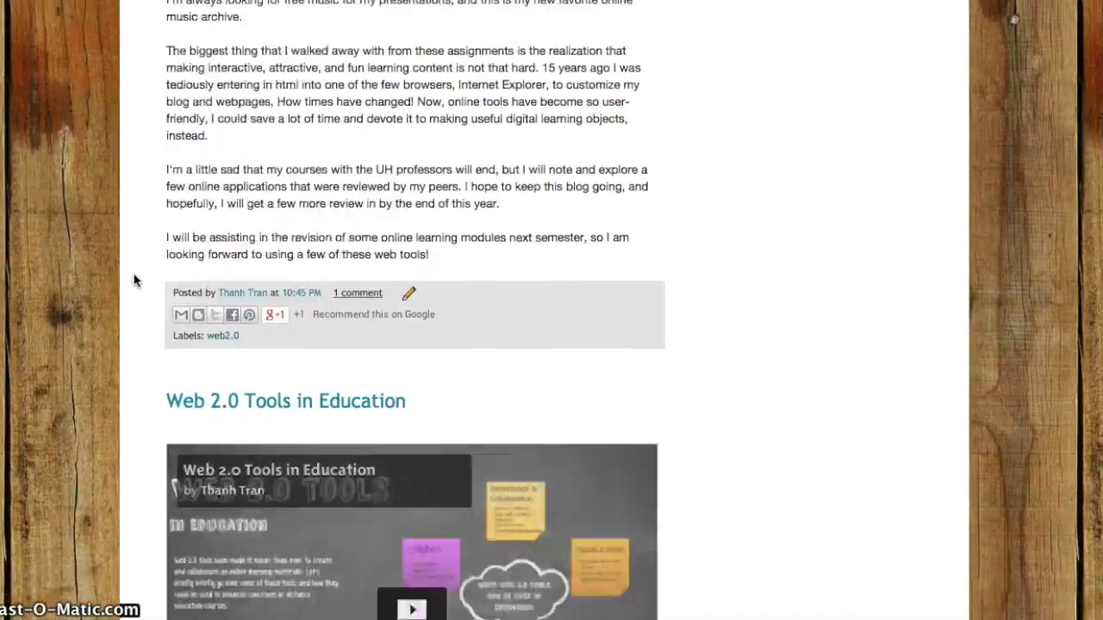
pyautogui.scroll(-5, 133, 280)
pyautogui.scroll(20, 133, 280)
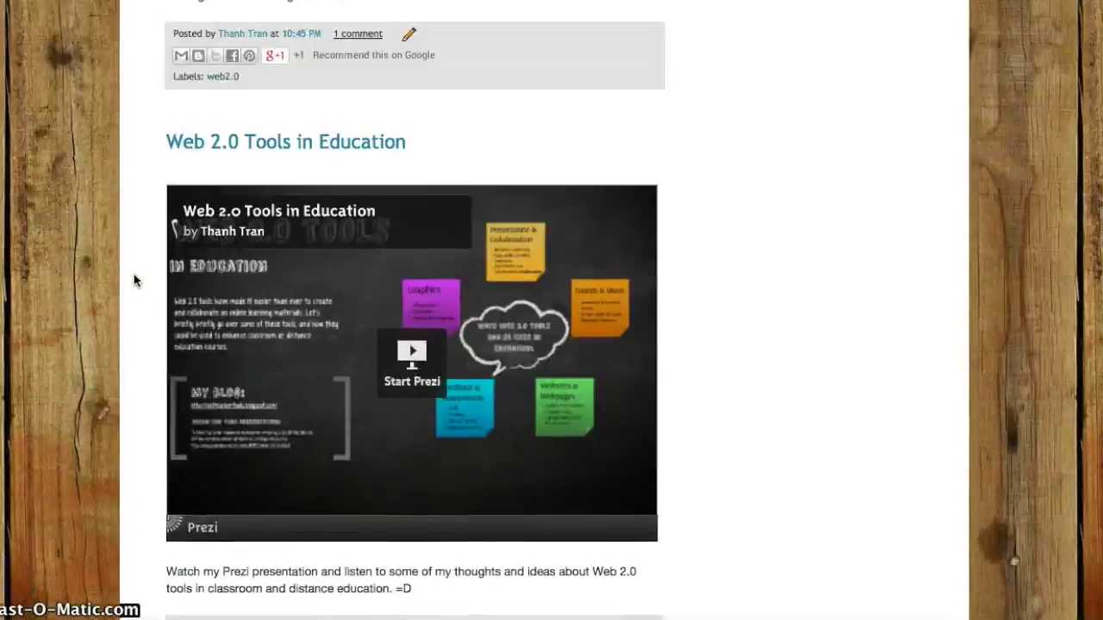
pyautogui.scroll(-1, 134, 280)
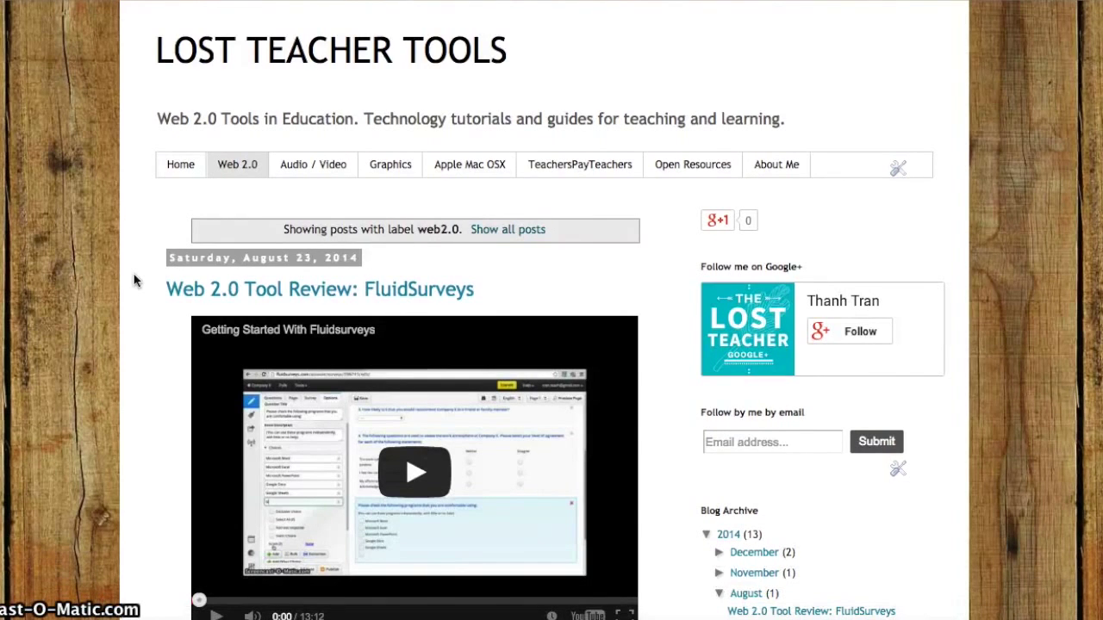
pyautogui.click(155, 185)
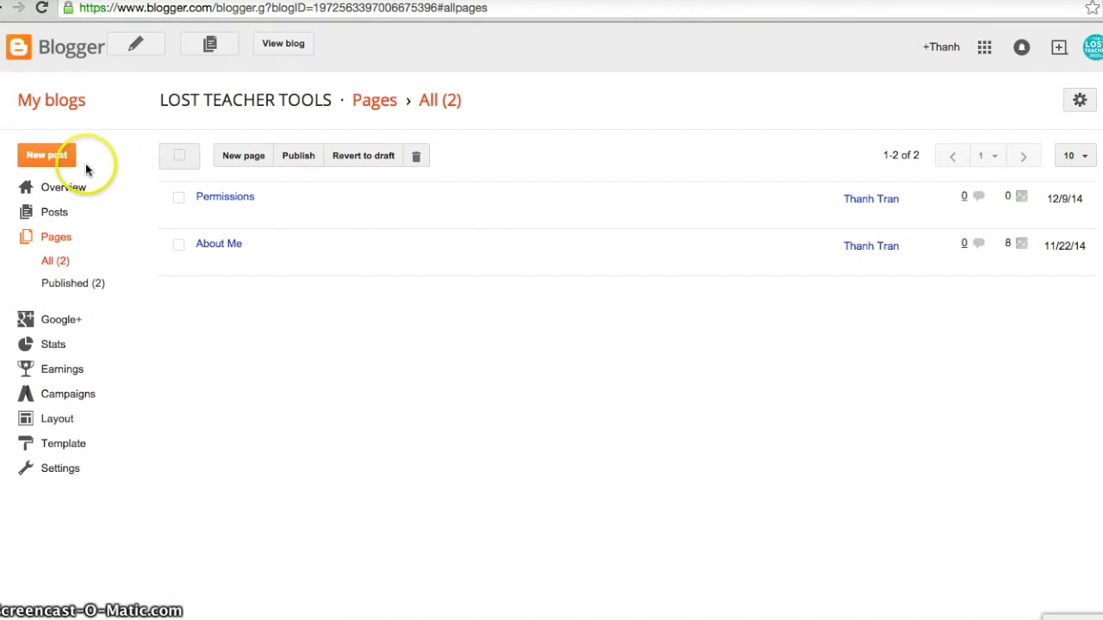
# - Open the blog's Layout and bring up the configuration of the Pages gadget
pyautogui.click(79, 426)
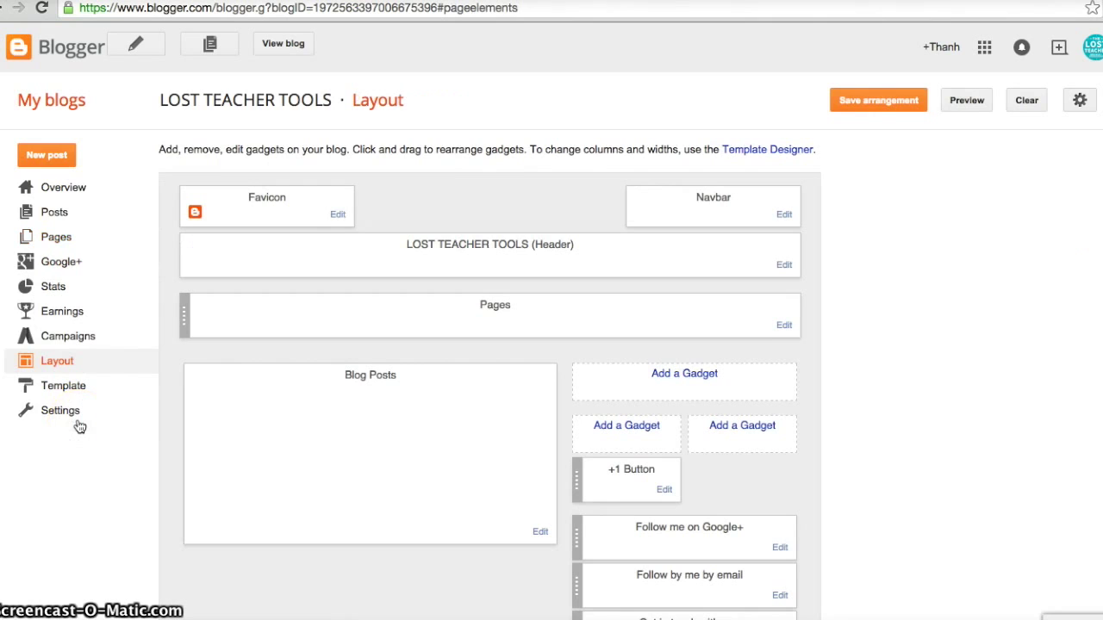
pyautogui.scroll(-1, 87, 432)
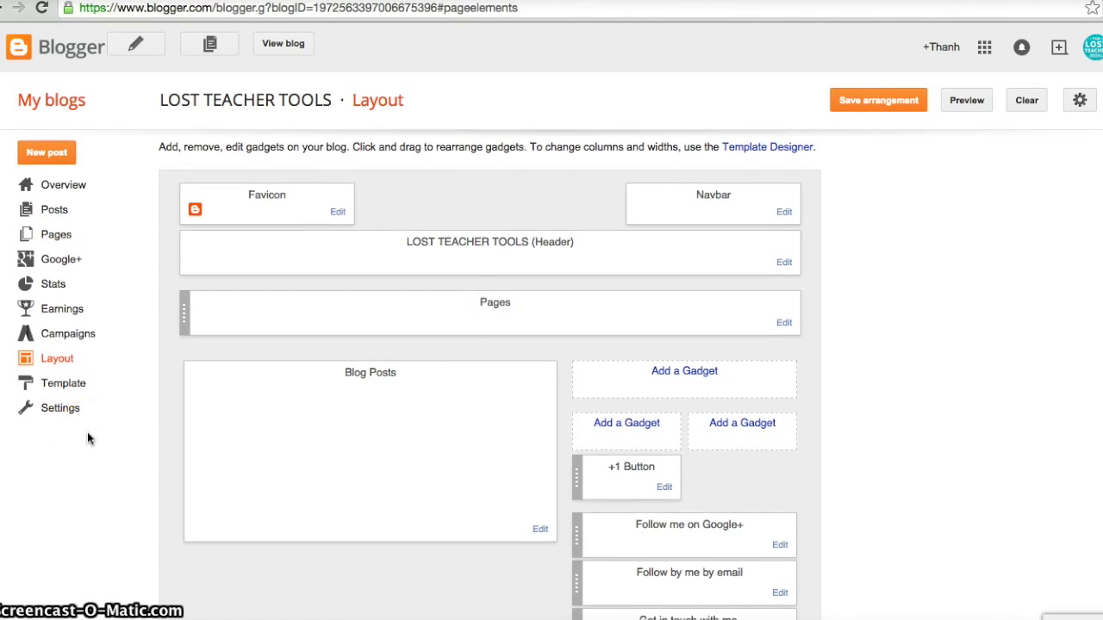
pyautogui.scroll(1, 87, 432)
pyautogui.click(784, 324)
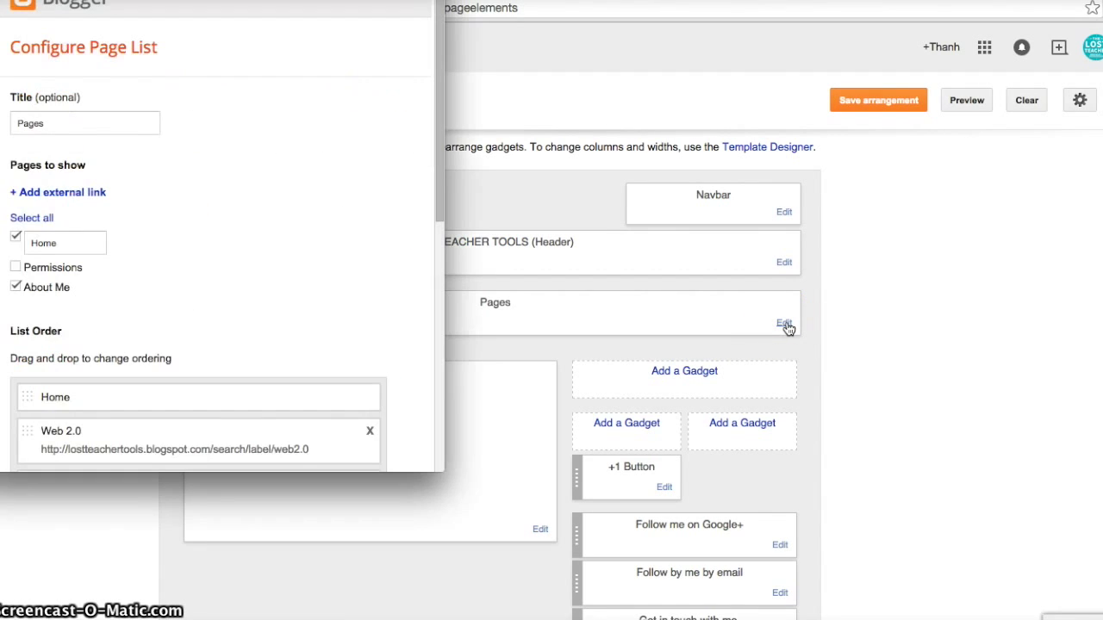
# - Examine the page list's entries, order and label links, comparing them with the navigation bar on the live blog
pyautogui.scroll(-3, 404, 232)
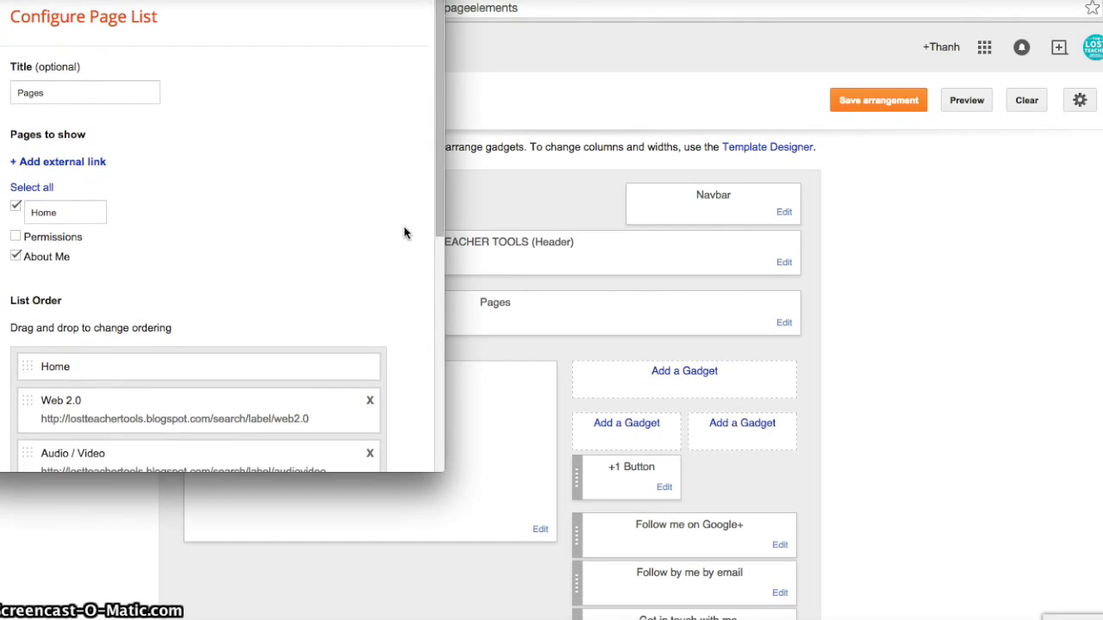
pyautogui.scroll(3, 401, 232)
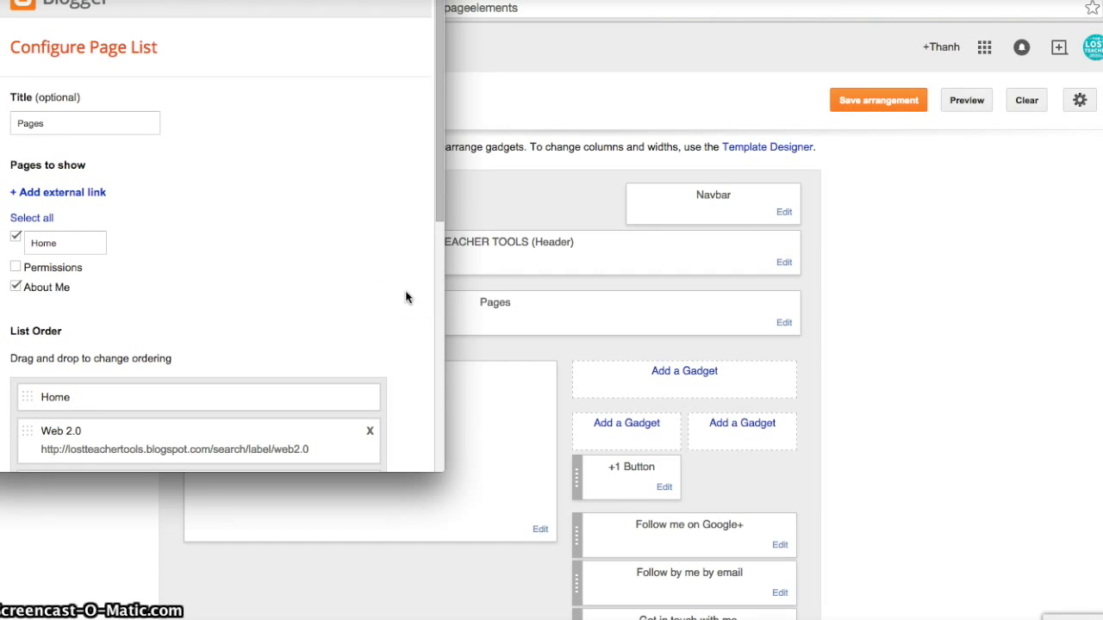
pyautogui.scroll(-10, 407, 298)
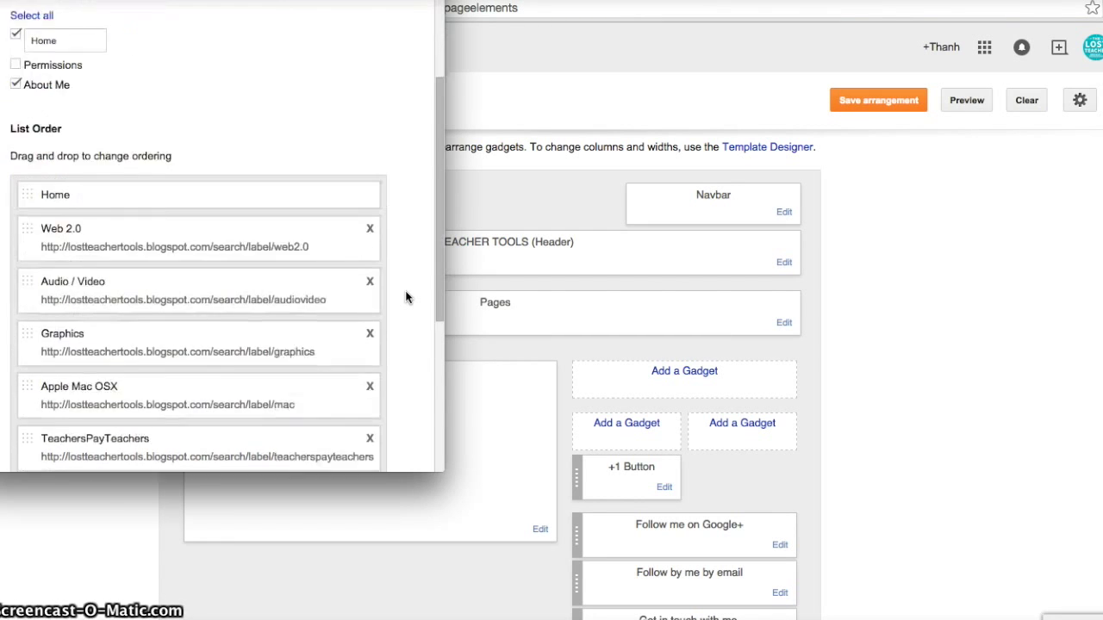
pyautogui.scroll(-3, 407, 298)
pyautogui.scroll(5, 407, 297)
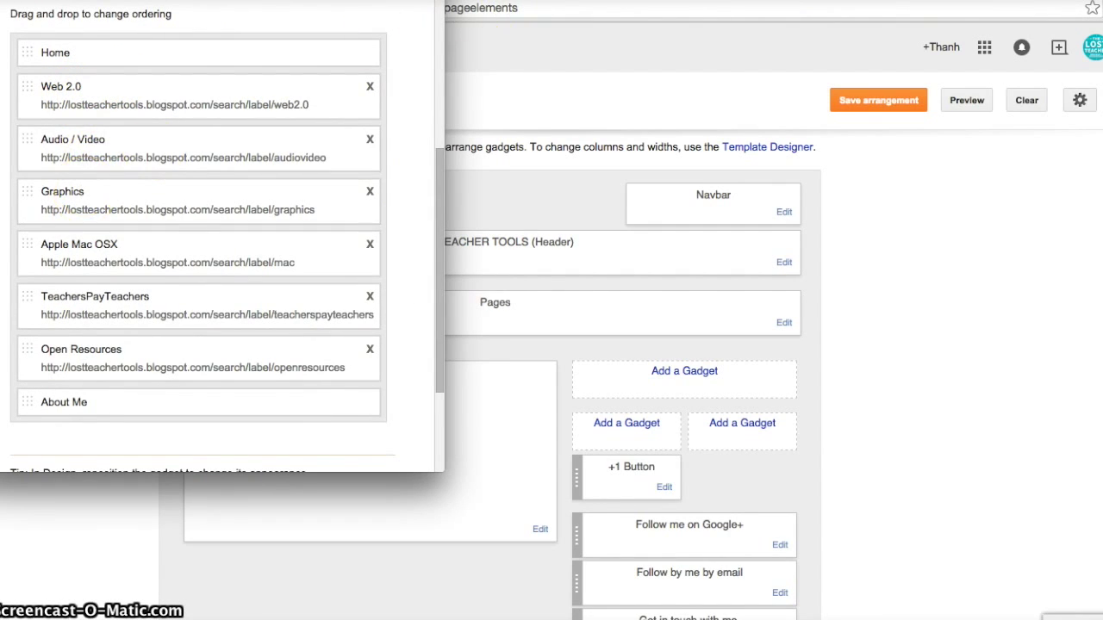
pyautogui.hotkey('ctrl', 'Tab')
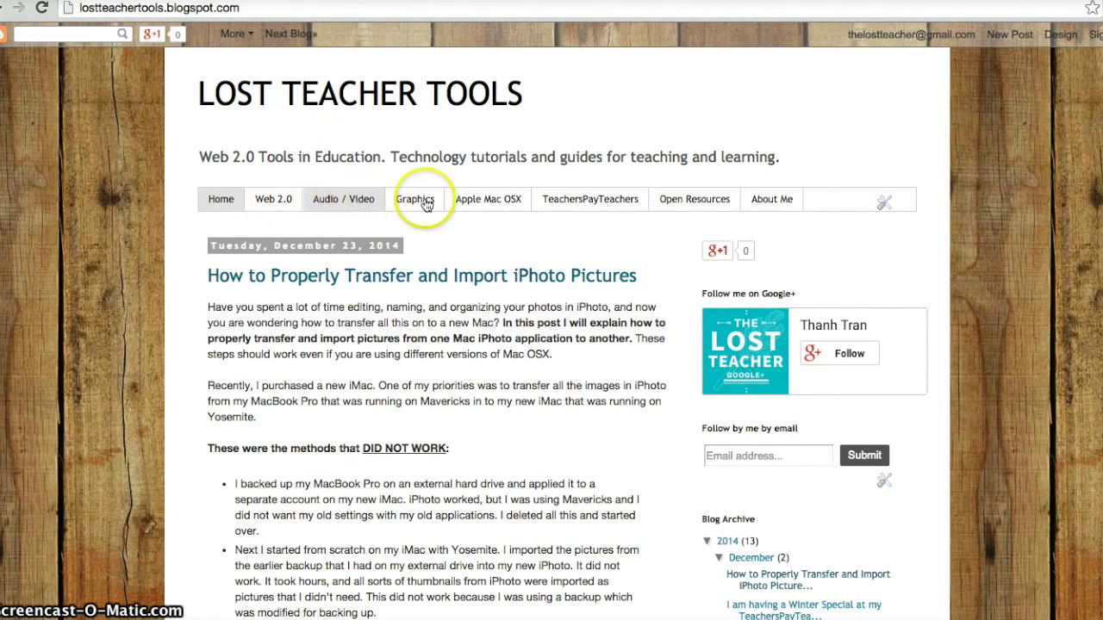
pyautogui.hotkey('ctrl', 'shift', 'Tab')
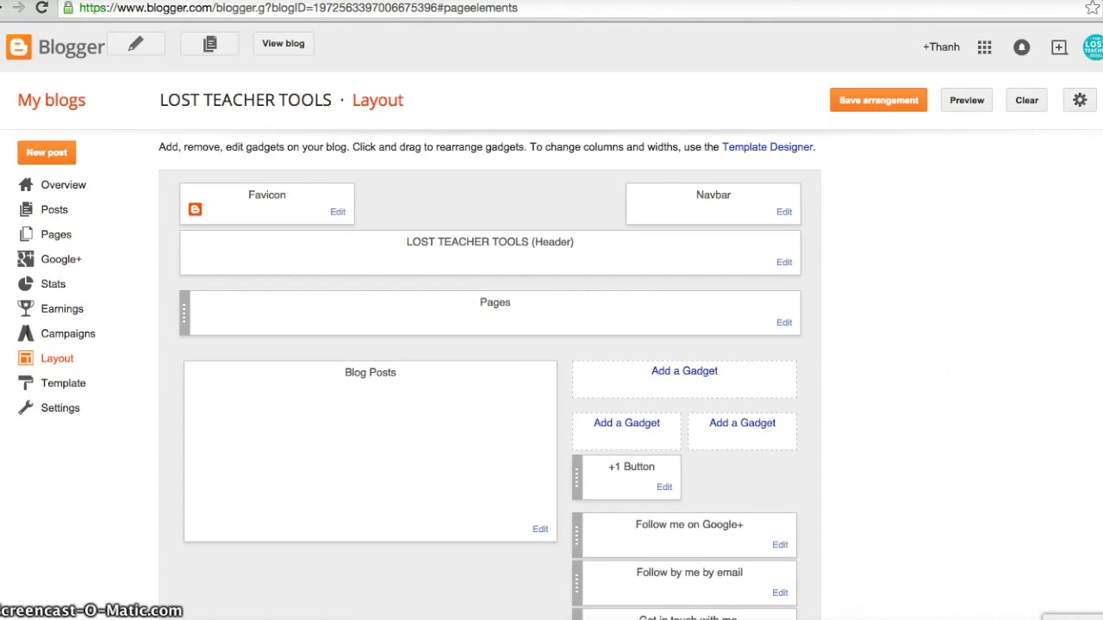
pyautogui.hotkey('alt', 'Tab')
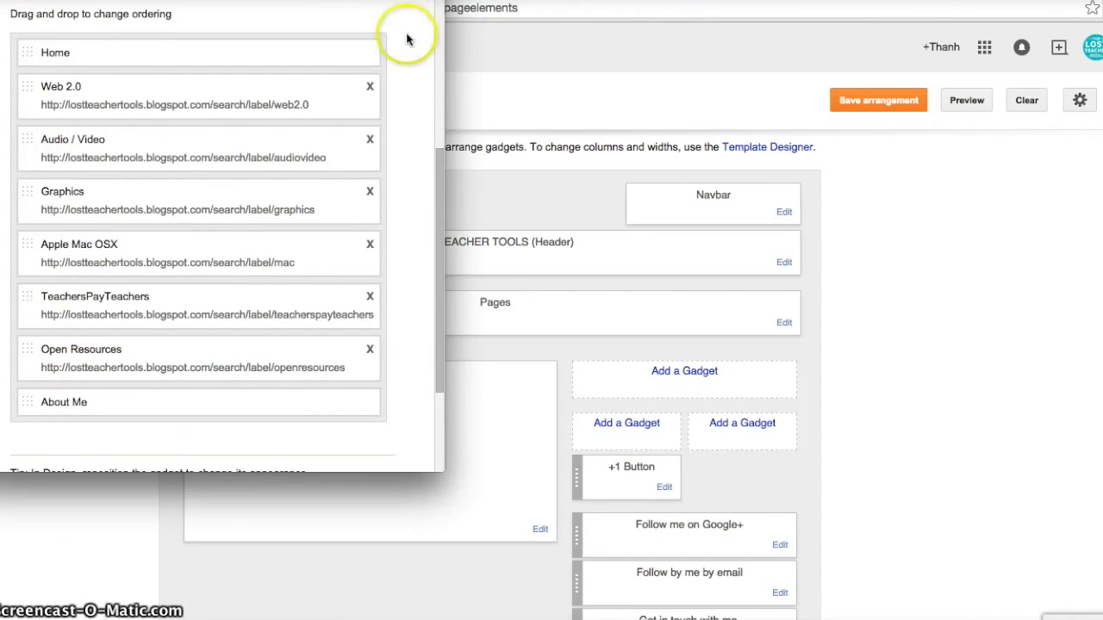
pyautogui.scroll(5, 399, 62)
# - Find the post "Web 2.0 Tool Project: VoiceThread" in the blog's post list and open it for editing
pyautogui.scroll(-1, 398, 62)
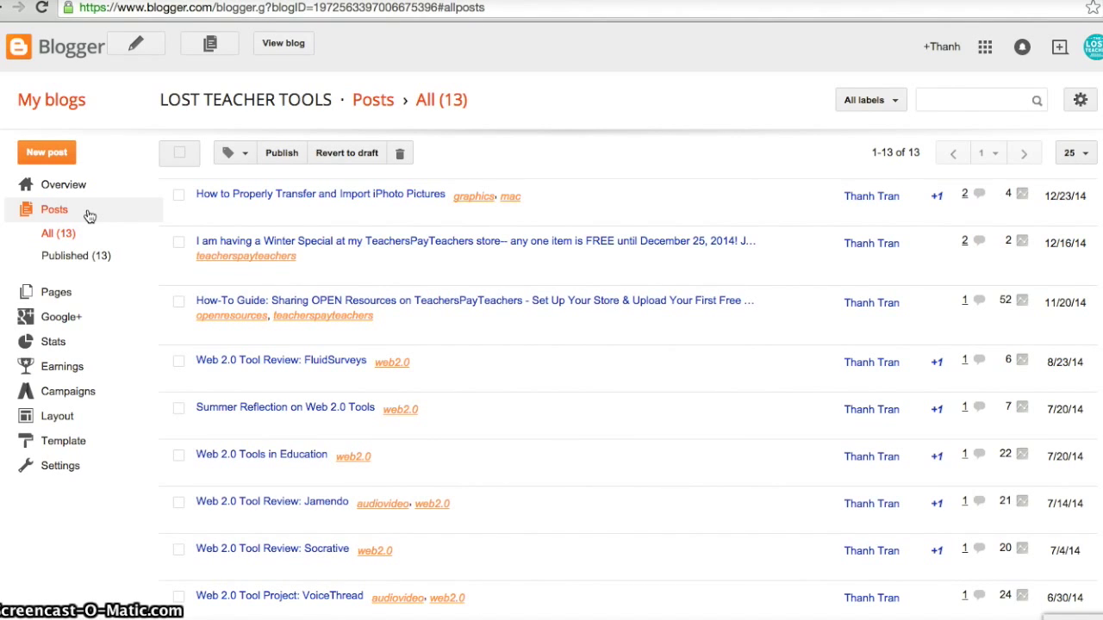
pyautogui.scroll(-3, 141, 362)
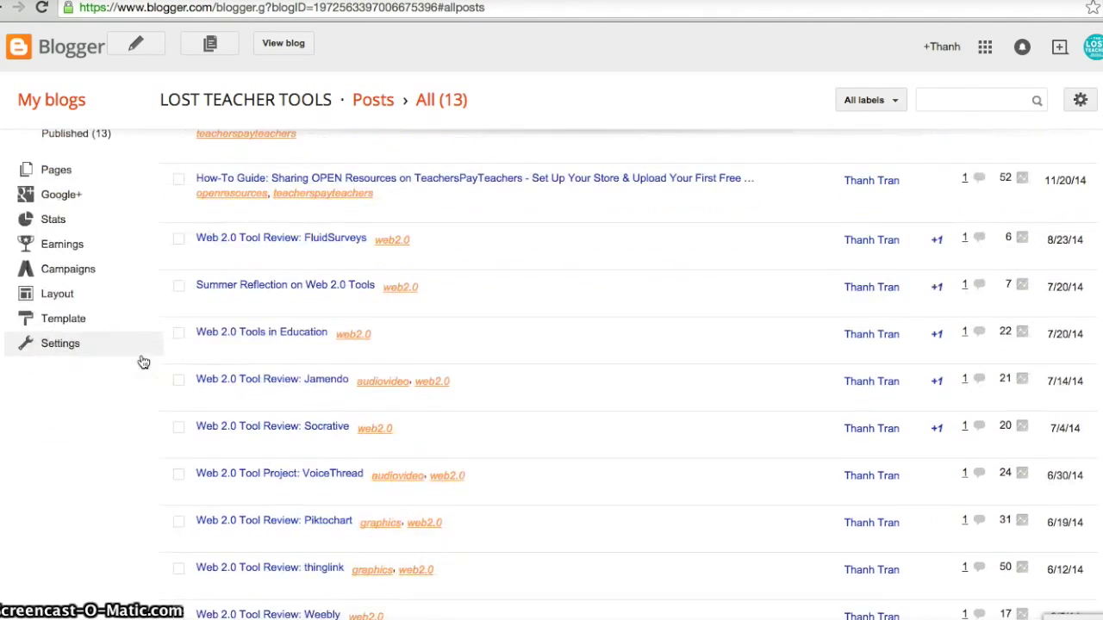
pyautogui.scroll(-2, 143, 362)
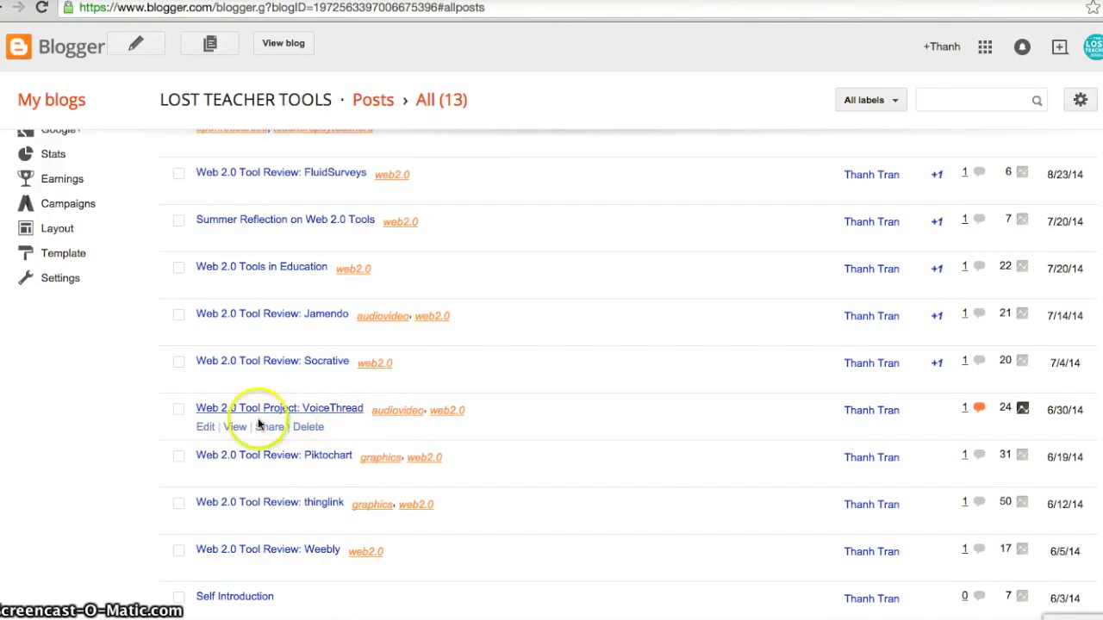
pyautogui.click(207, 428)
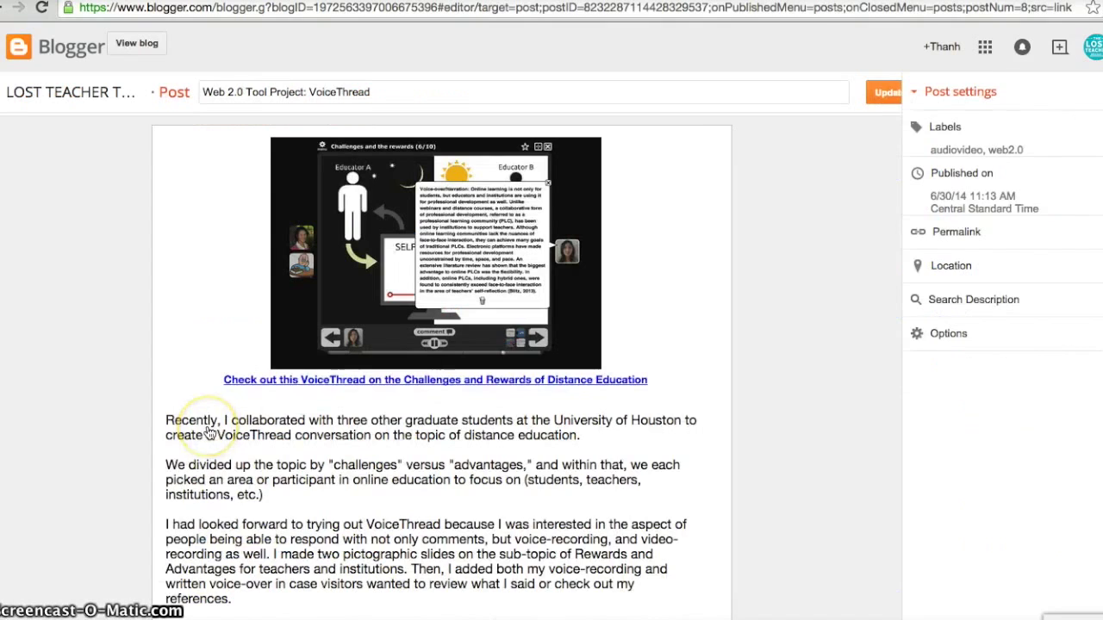